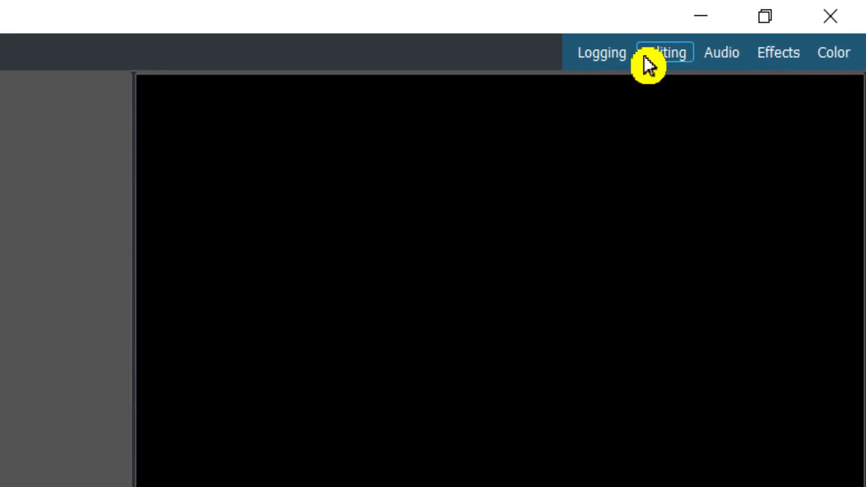
Switch to the Editing workspace and import all five media files from the Desktop Work folder into the project bin
left_click(663, 60)
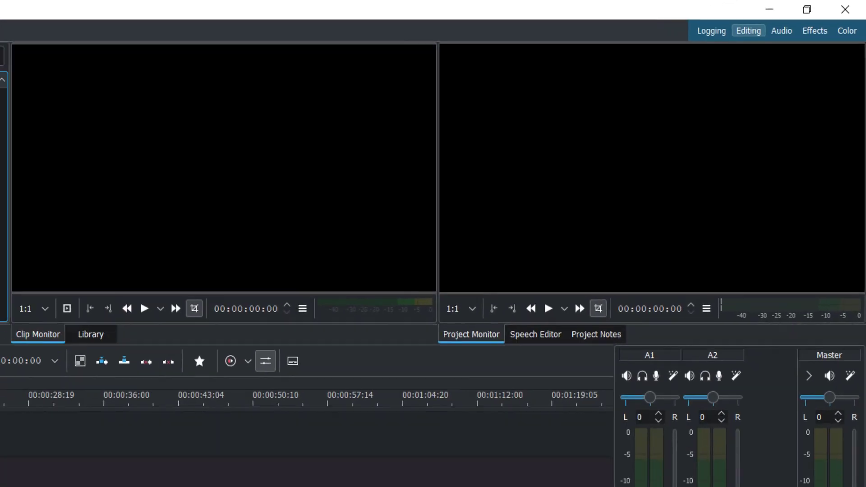
right_click(151, 85)
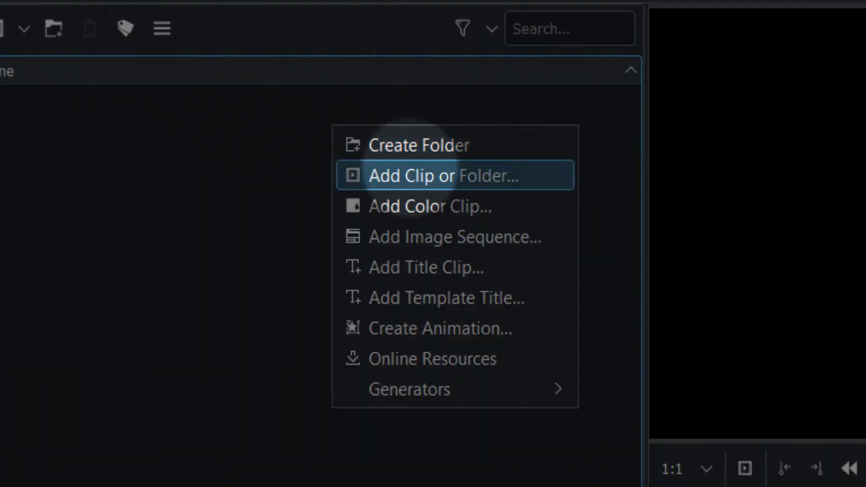
left_click(244, 168)
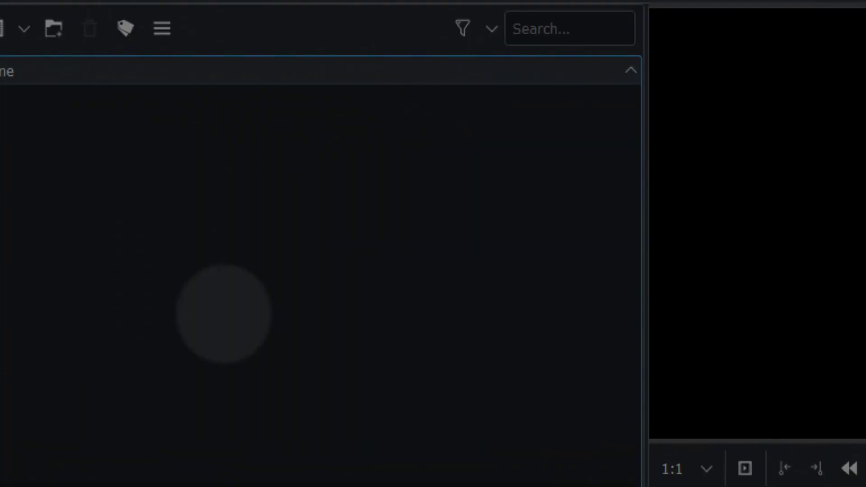
right_click(289, 197)
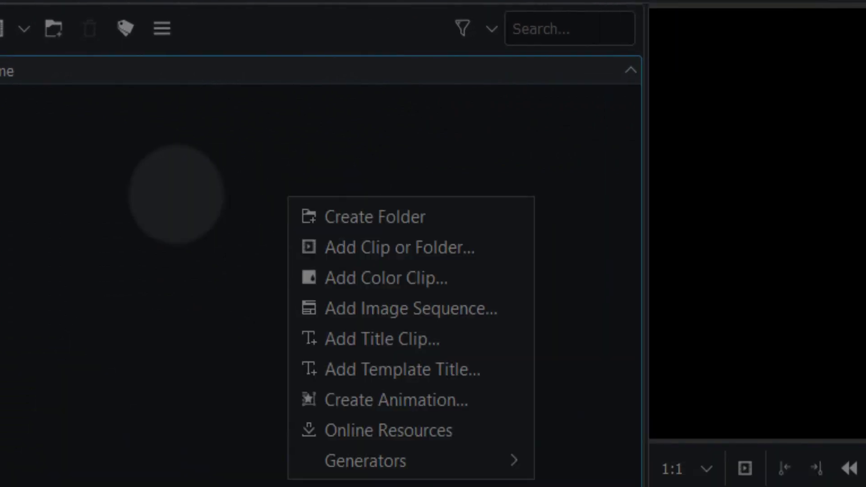
left_click(399, 247)
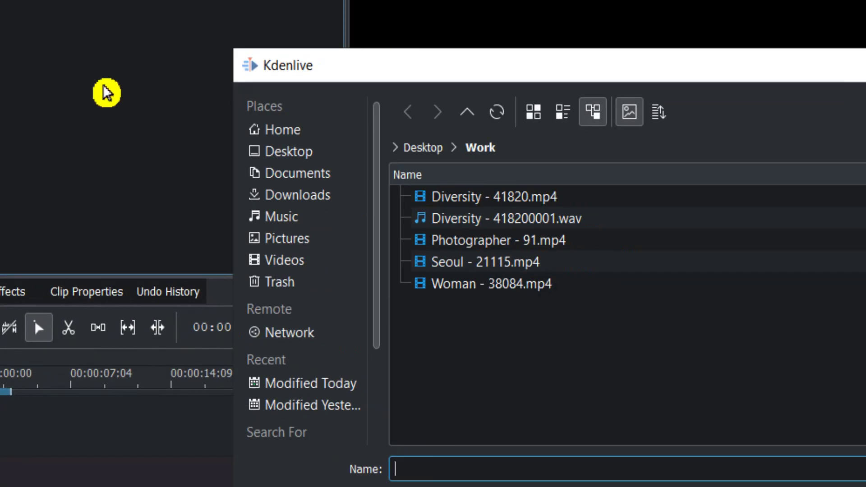
left_click(421, 148)
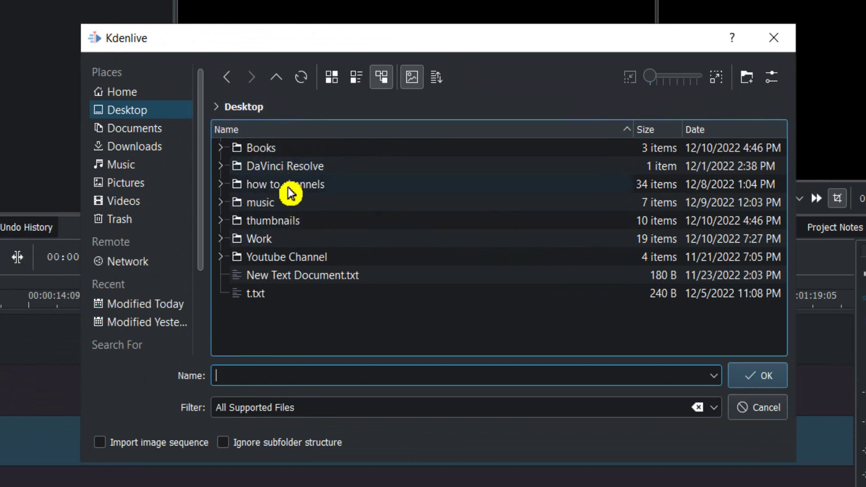
double_click(266, 239)
left_click_drag(274, 219, 280, 156)
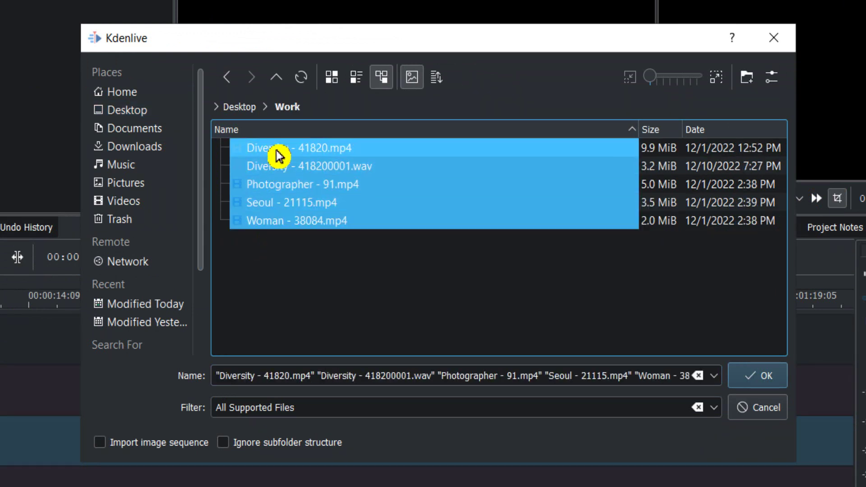
left_click(752, 385)
Place Photographer - 91.mp4 at the start of track V1 with Woman - 38084.mp4 directly after it
left_click(112, 125)
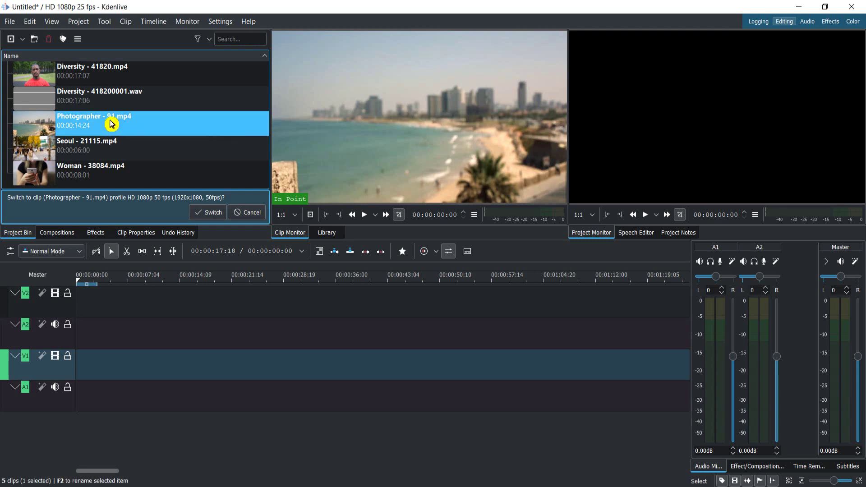
left_click_drag(112, 125, 98, 368)
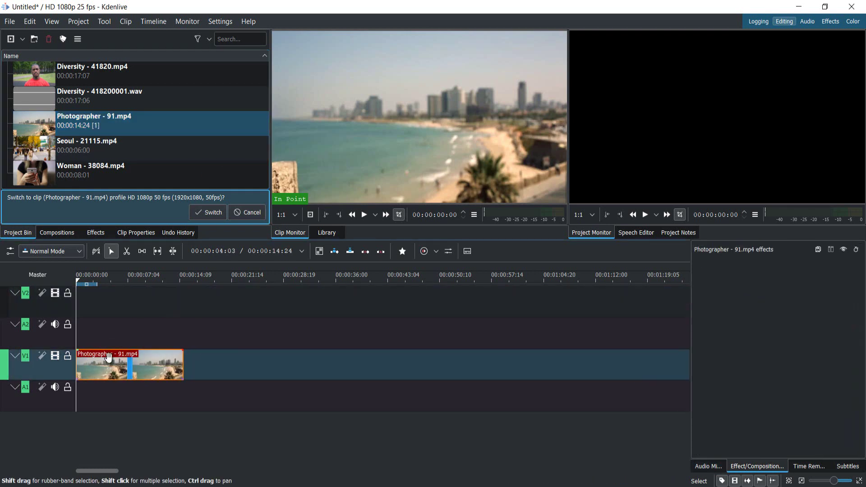
left_click_drag(72, 181, 107, 332)
left_click_drag(143, 312, 222, 365)
Move the Photographer clip up to track V2 at about 20 seconds and the Woman clip to the start of V1
left_click(114, 371)
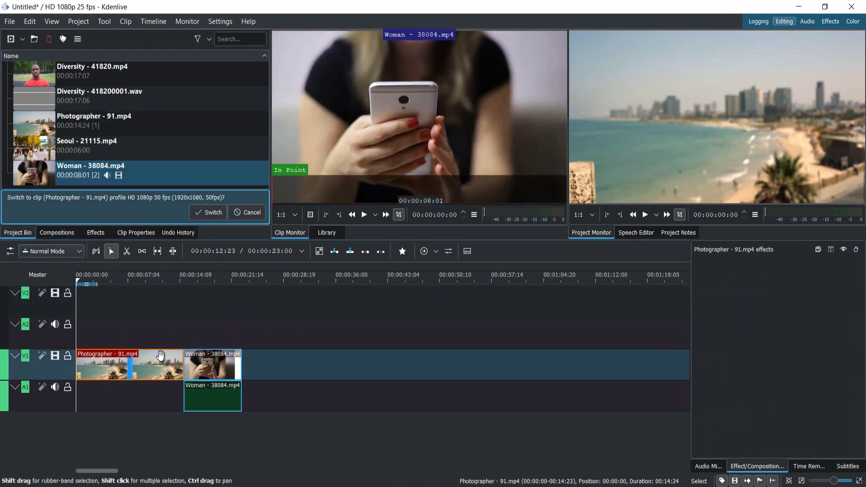
left_click_drag(160, 356, 303, 303)
left_click_drag(212, 366, 63, 340)
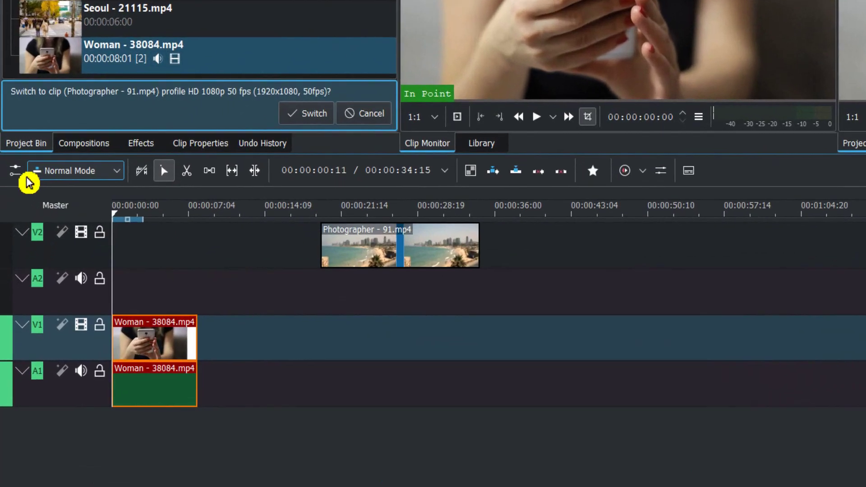
Review the track layout options and move the Photographer clip on V2 back to about 1 second
left_click(9, 251)
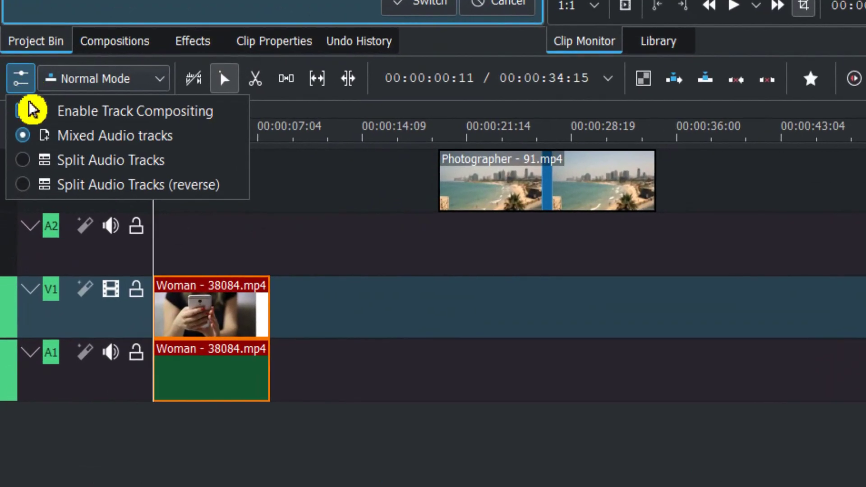
left_click(116, 145)
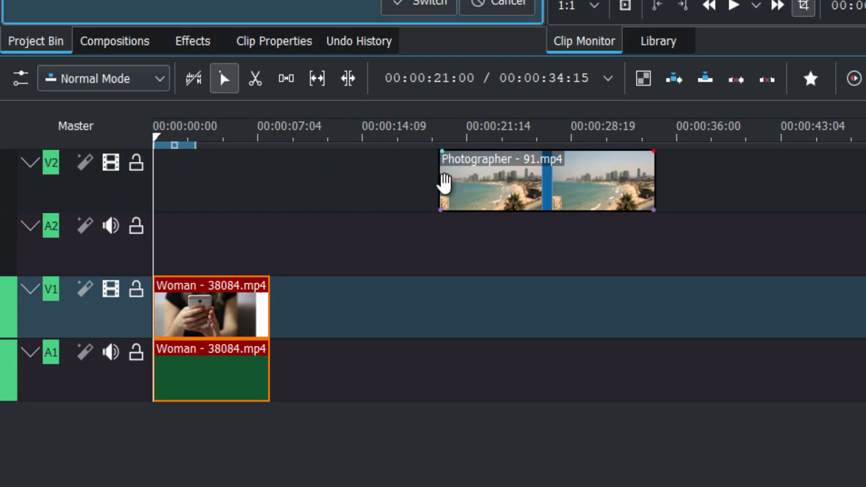
left_click_drag(455, 185, 193, 194)
left_click(208, 297)
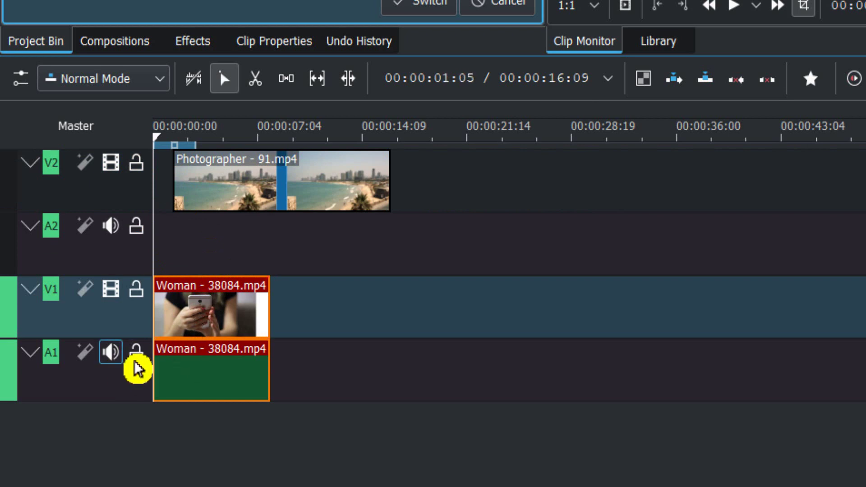
Try the Split Audio Tracks layout and return the timeline to Mixed Audio tracks
left_click(85, 78)
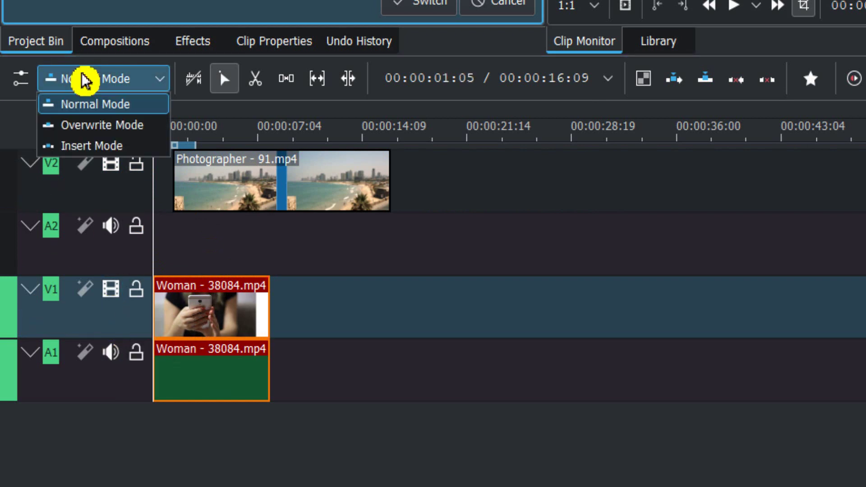
left_click(20, 79)
left_click(32, 165)
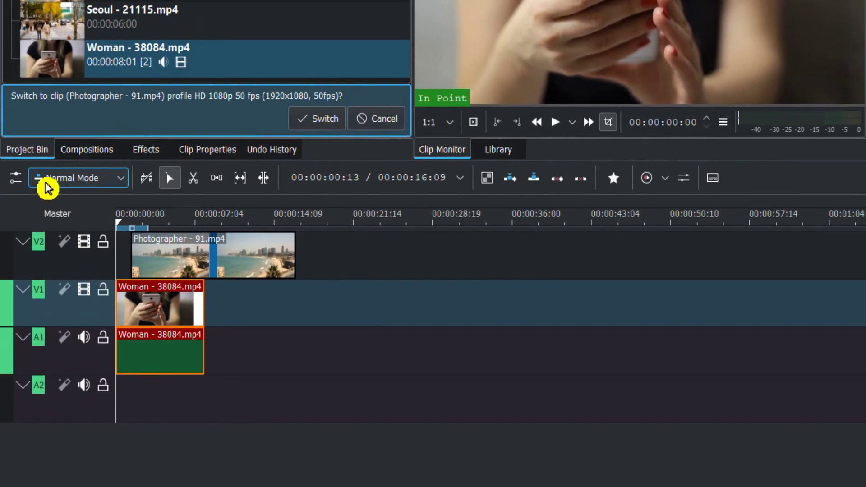
left_click(20, 98)
left_click(33, 221)
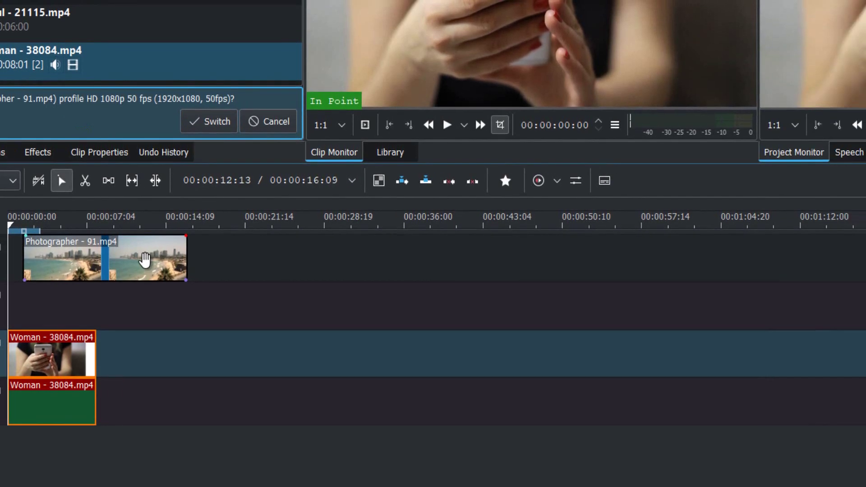
Move the Photographer clip on V2 to about 27 seconds and shift the Woman clip along V1 and back to its start
left_click_drag(254, 257, 534, 326)
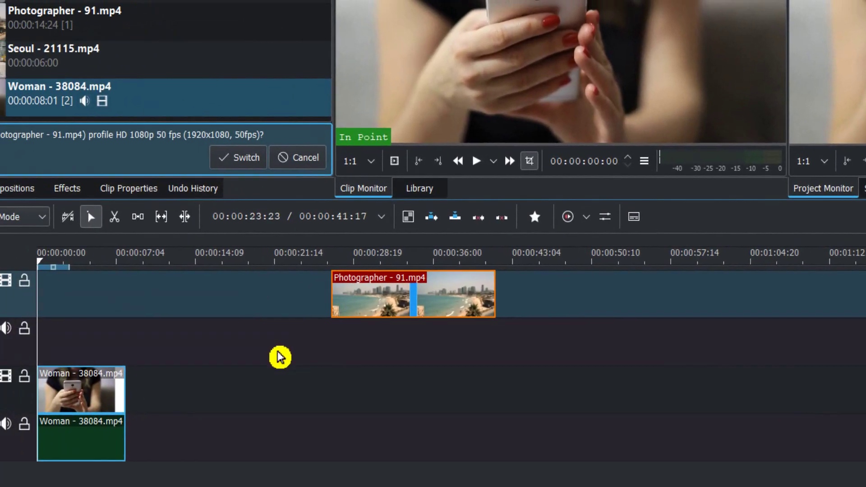
left_click_drag(99, 399, 117, 389)
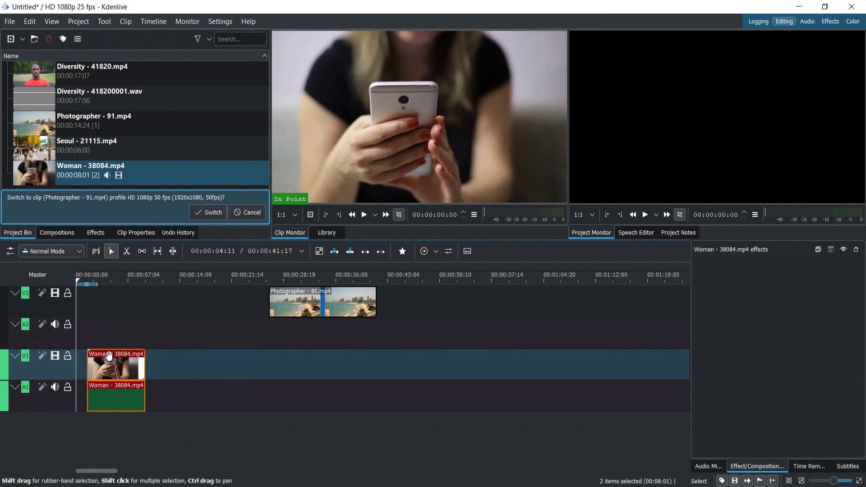
left_click_drag(109, 356, 82, 362)
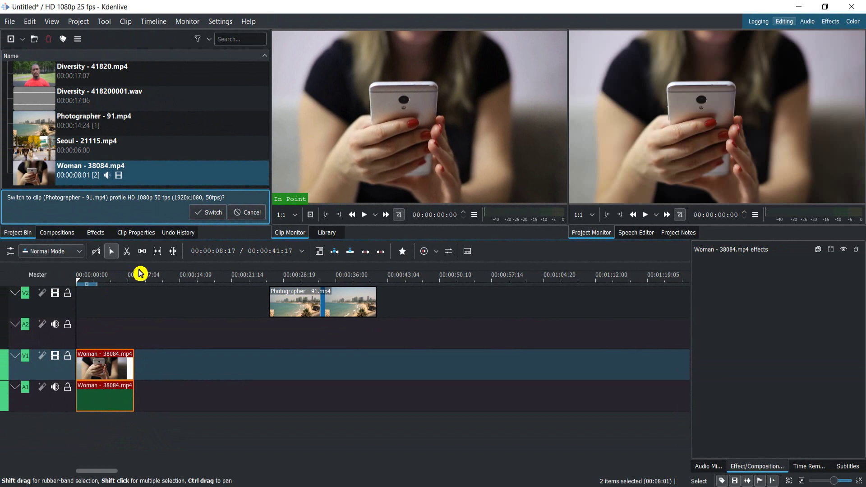
Zoom the timeline in and out to view the two clips at different time scales
scroll(133, 305, "up", 2)
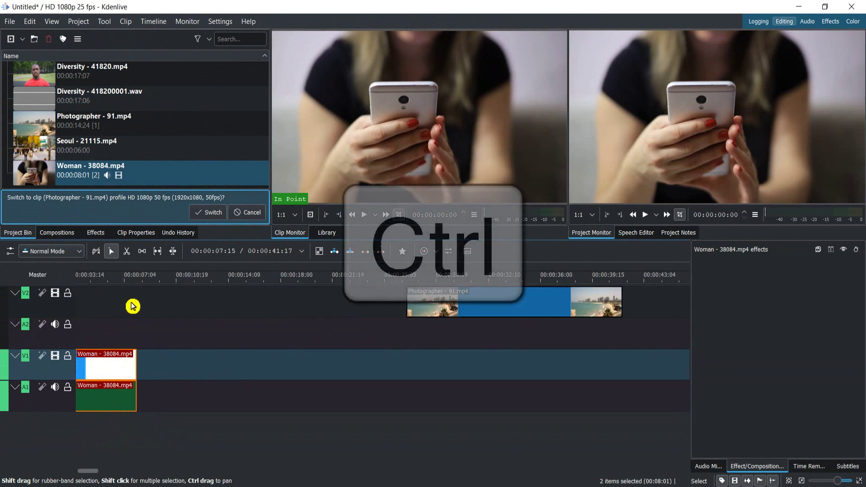
scroll(133, 307, "down", 3)
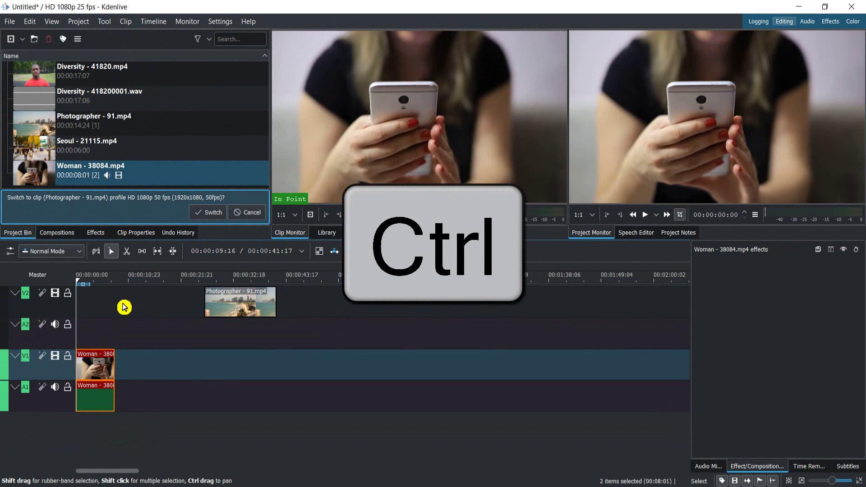
scroll(125, 307, "up", 3)
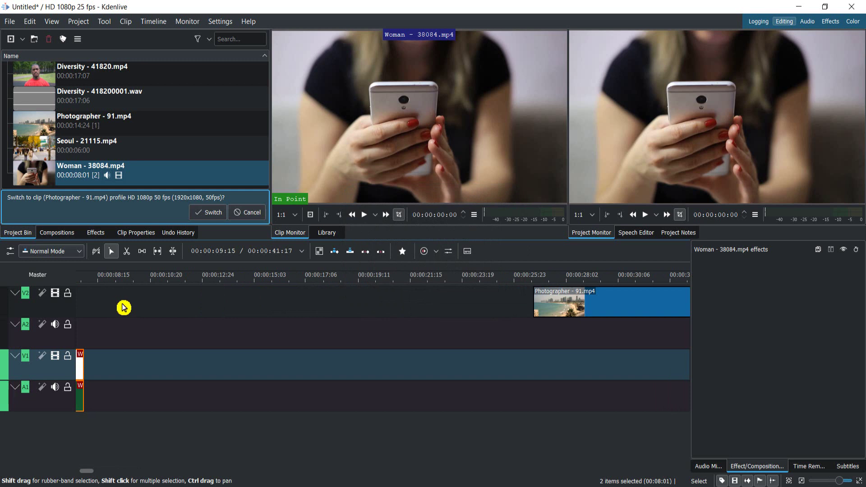
scroll(124, 307, "down", 3)
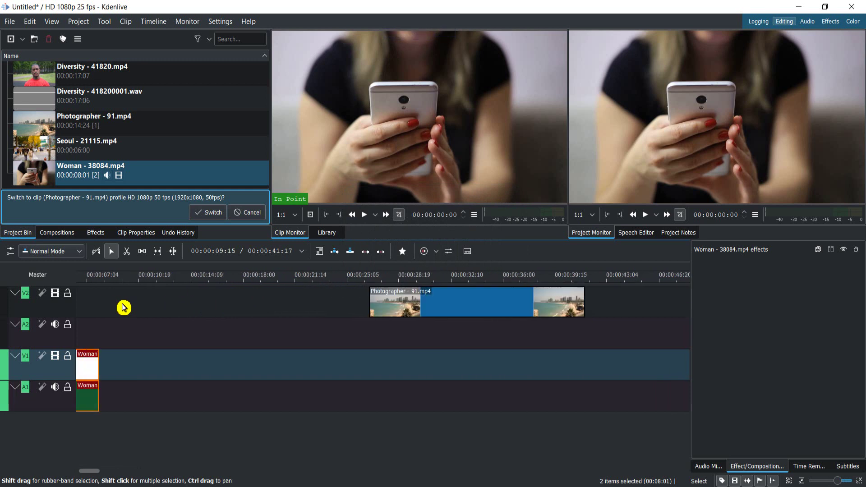
scroll(100, 304, "down", 1)
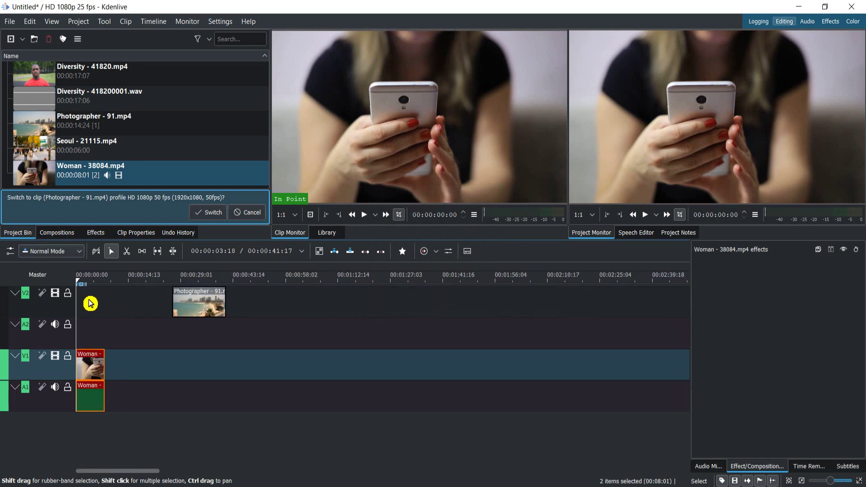
scroll(85, 350, "up", 2)
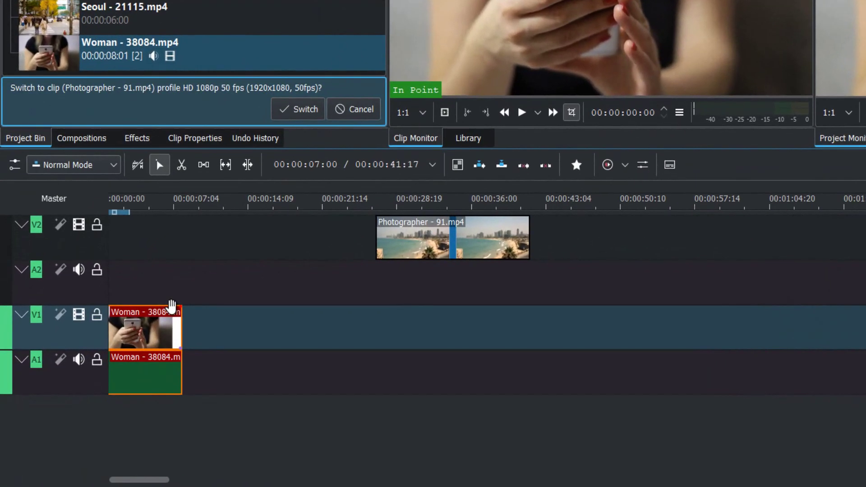
Jump the playhead forward through the clip edges to the end of the Photographer clip
key("alt+Right")
key("alt+Right")
key("alt+Right")
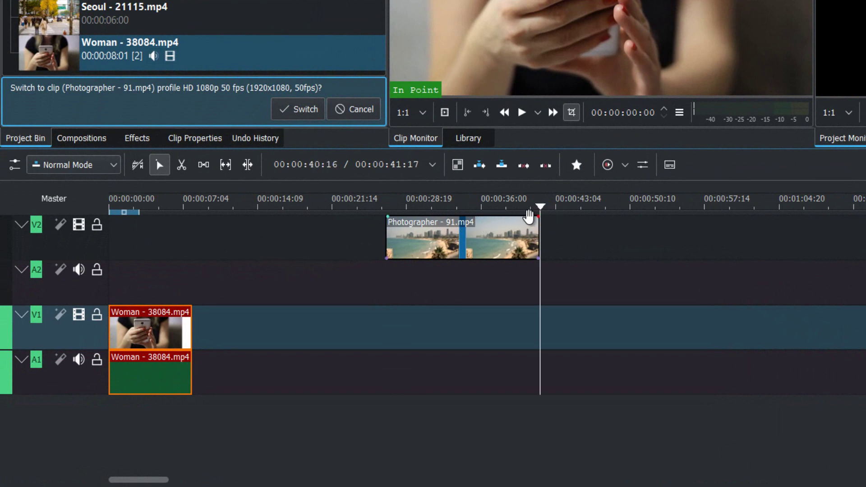
Scrub the playhead back along the timeline to about 2 seconds, within the Woman clip
left_click_drag(544, 220, 469, 215)
left_click(588, 216)
left_click_drag(591, 213, 126, 248)
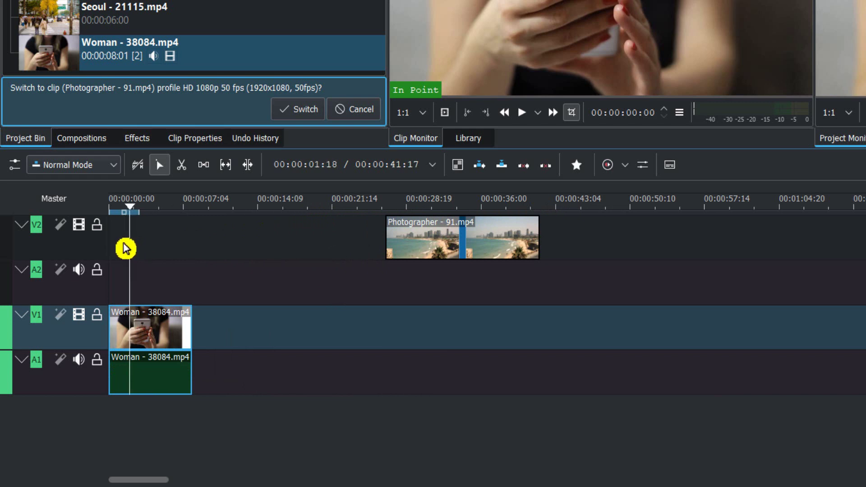
Zoom the timeline to individual frames to examine the Woman clip around the playhead
scroll(131, 252, "up", 10)
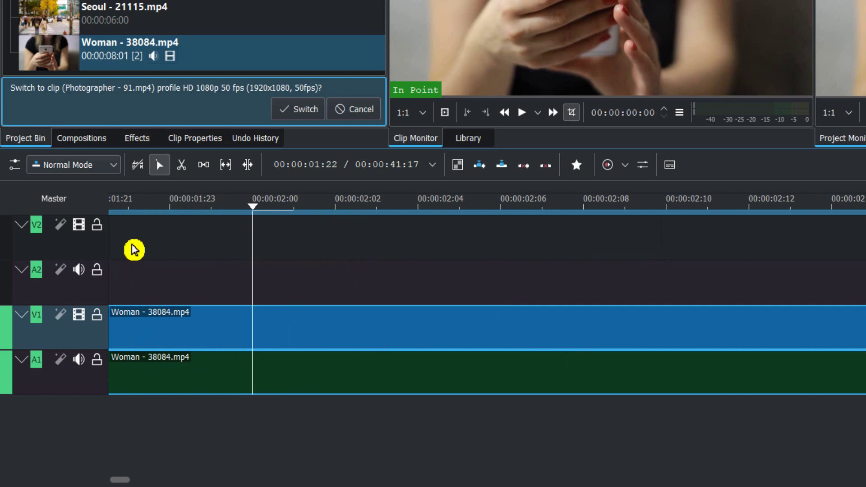
key("ctrl+minus")
key("ctrl+minus")
key("ctrl+plus")
key("ctrl+plus")
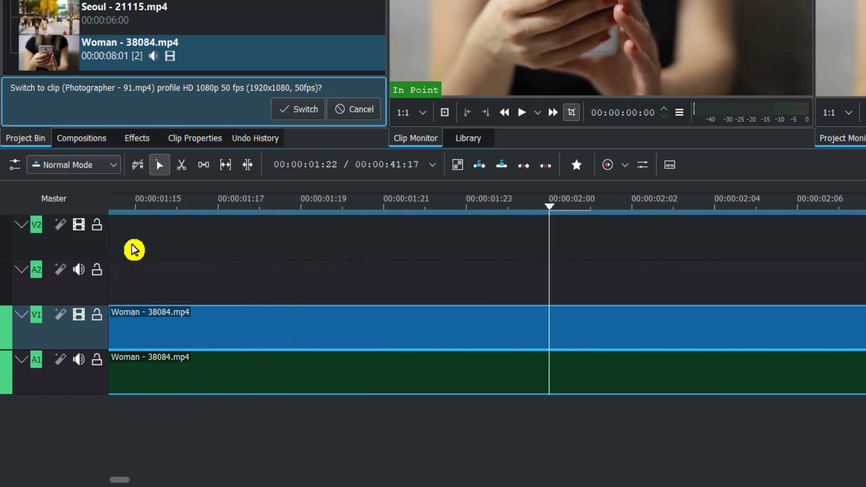
Move the playhead back to less than one second into the Woman clip
scroll(177, 292, "down", 4)
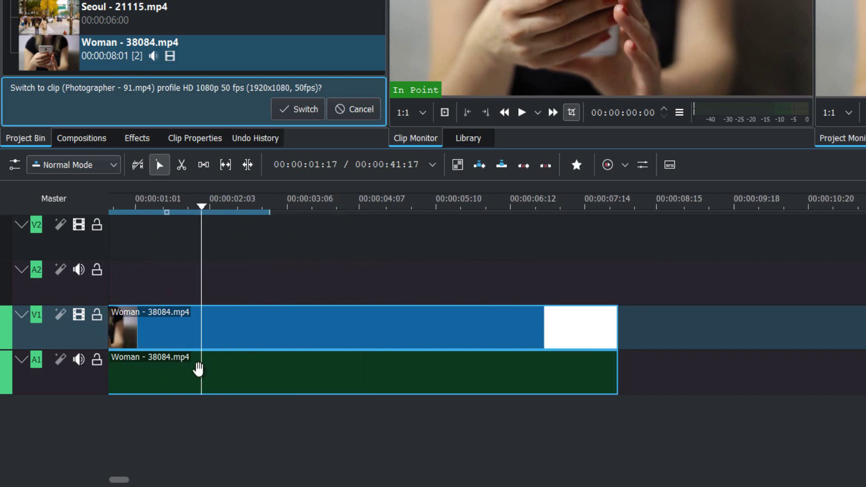
scroll(213, 232, "left", 2)
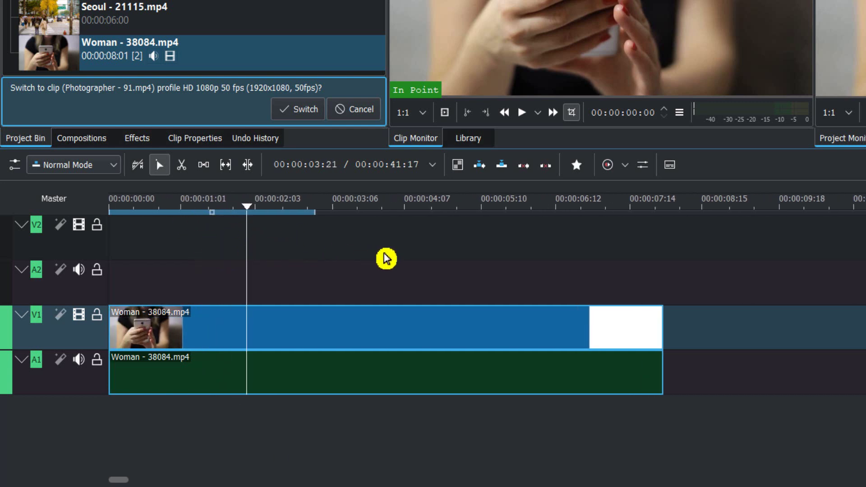
scroll(385, 257, "right", 6)
scroll(464, 259, "right", 14)
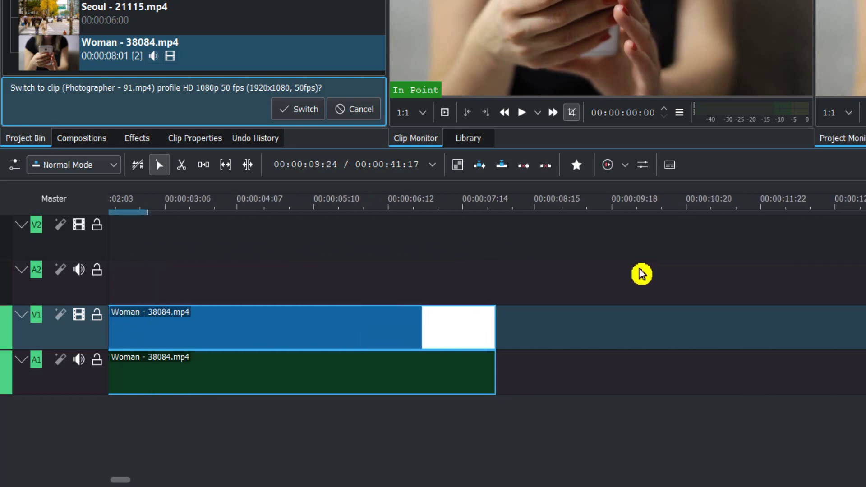
scroll(377, 285, "left", 20)
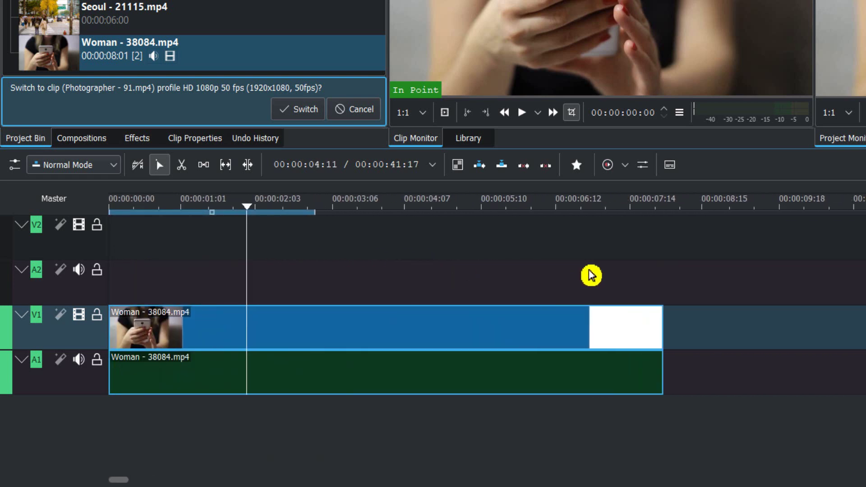
left_click_drag(250, 217, 161, 223)
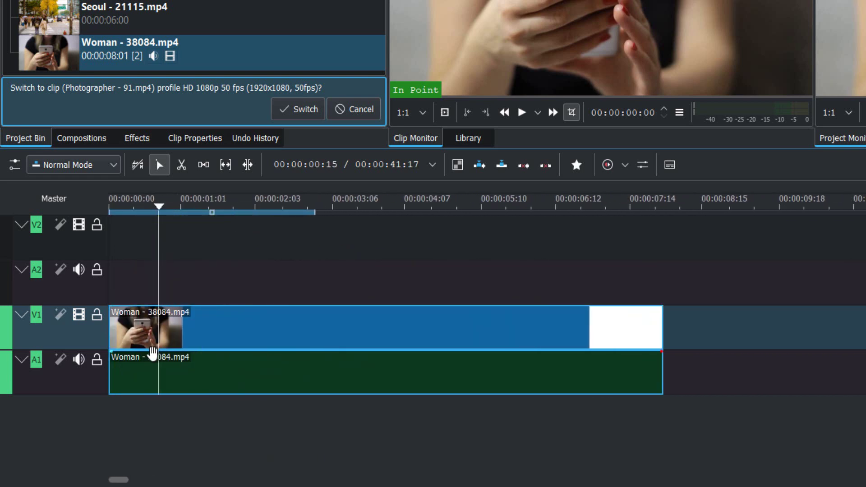
Split the Woman clip at about 00:00:00:16 and move its second part to start at about 00:00:01:01
left_click(167, 331)
left_click(173, 288)
left_click(166, 321)
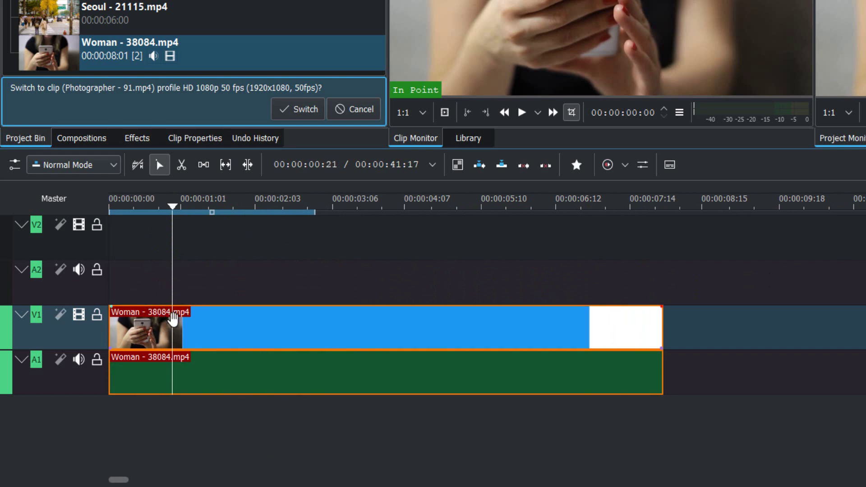
left_click(203, 279)
left_click_drag(203, 226, 155, 266)
left_click(154, 324)
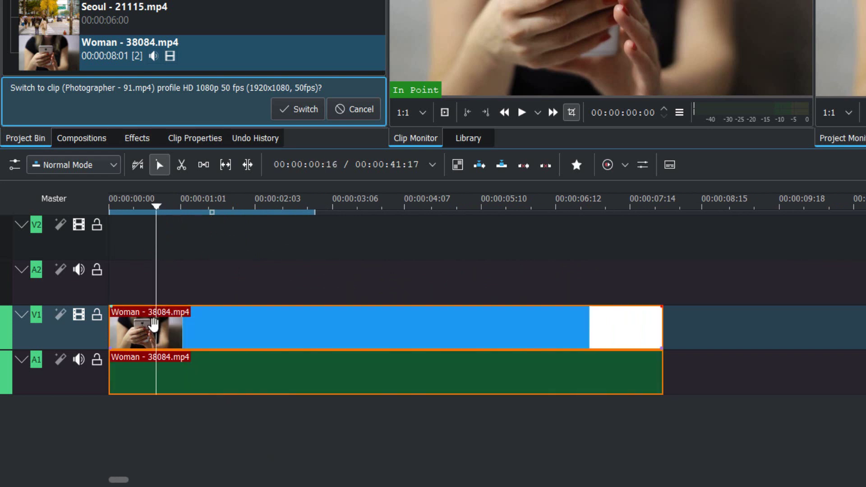
key("shift+r")
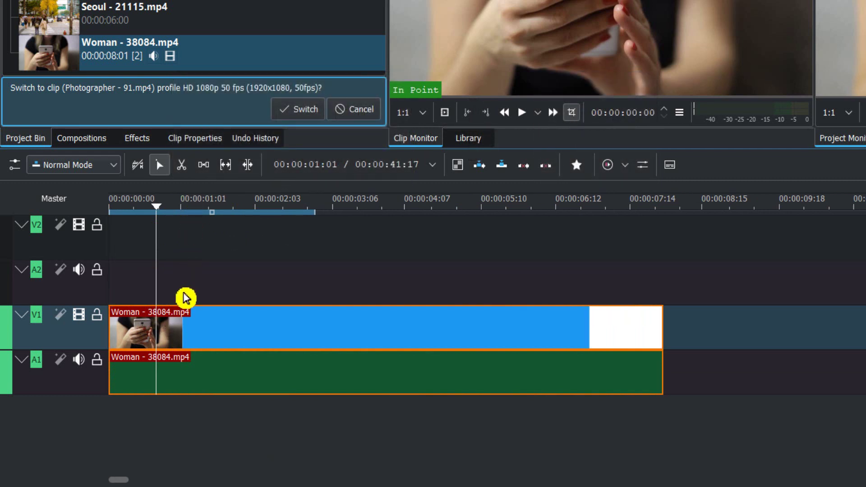
key("shift+r")
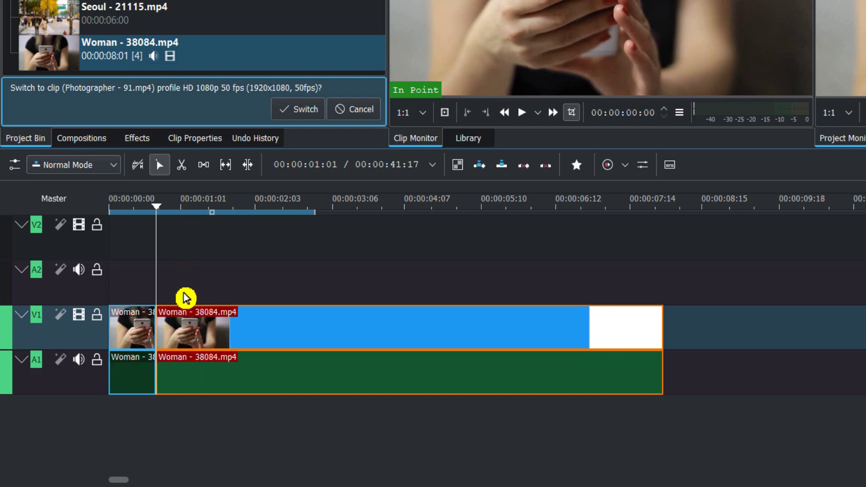
left_click_drag(198, 332, 225, 333)
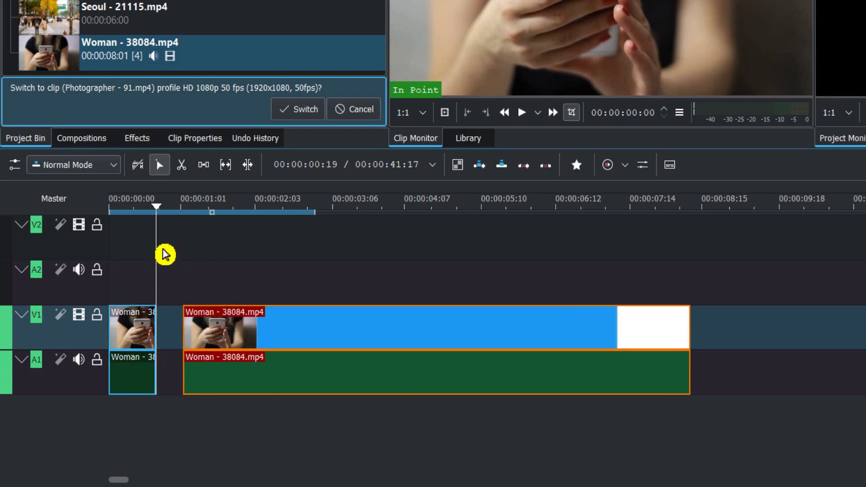
left_click_drag(156, 253, 167, 253)
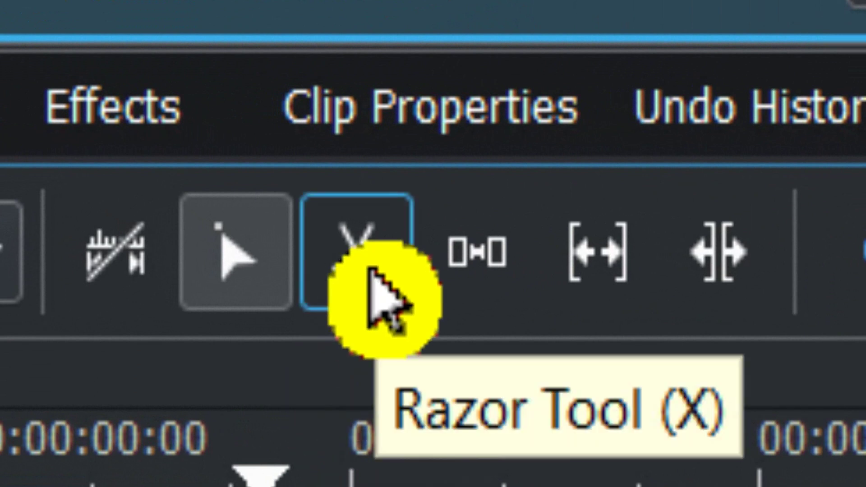
Cut the second Woman segment at ten points along its length with the Razor tool
left_click(369, 269)
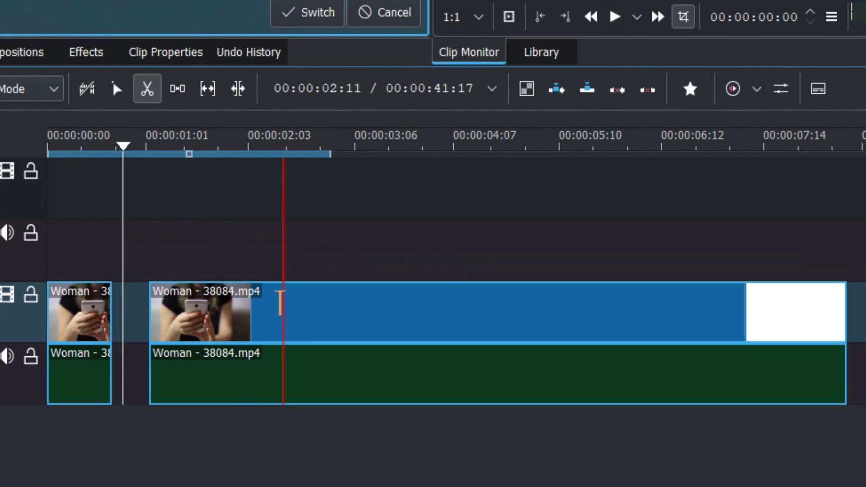
left_click(260, 311)
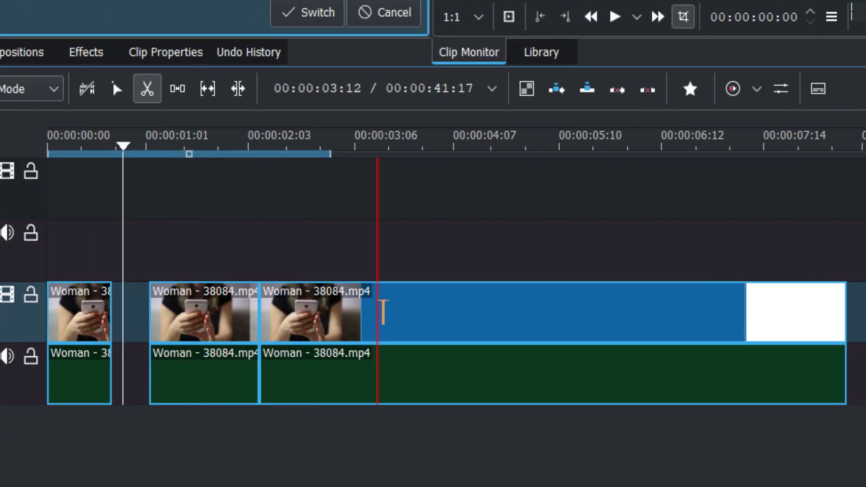
left_click(416, 313)
left_click(564, 315)
left_click(685, 318)
left_click(773, 318)
left_click(579, 316)
left_click(526, 316)
left_click(388, 313)
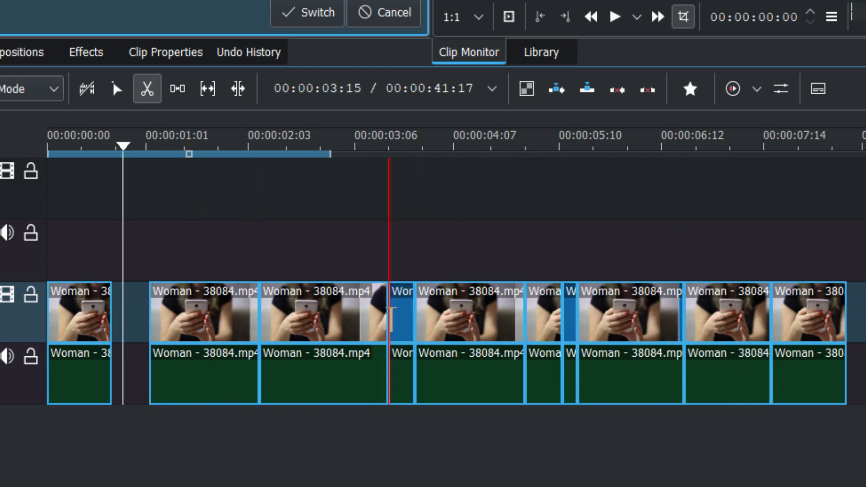
left_click(442, 276)
left_click(480, 276)
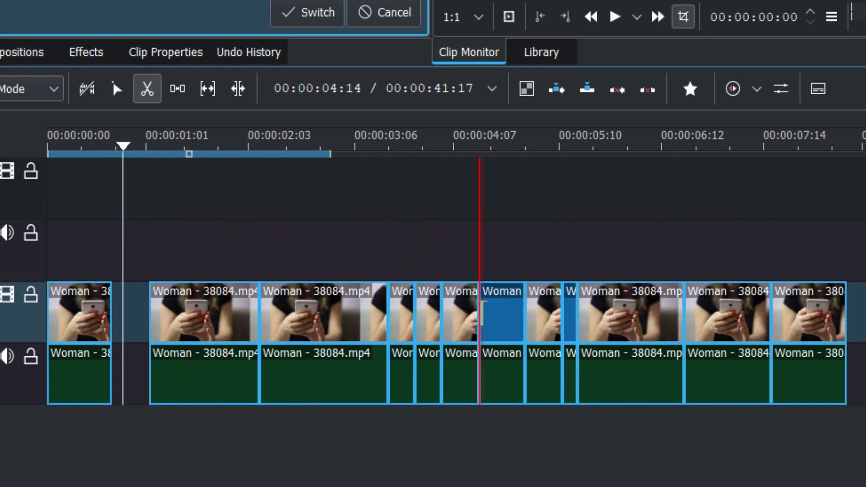
Undo all the razor cuts in the second Woman segment and switch back to the Selection tool
key("ctrl+z")
key("ctrl+z")
key("ctrl+z")
key("ctrl+z")
key("ctrl+z")
key("ctrl+z")
key("ctrl+z")
key("ctrl+z")
key("ctrl+z")
key("ctrl+z")
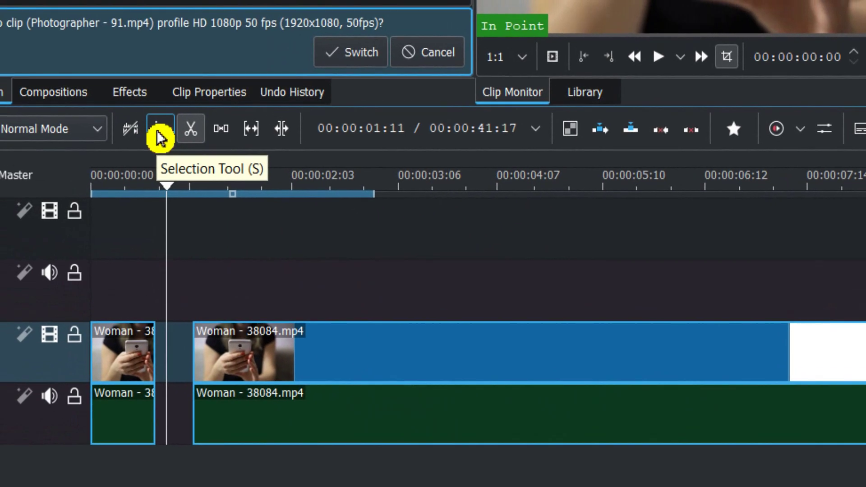
left_click(161, 131)
Try moving the second Woman segment further along its track, and undo the move
left_click(294, 337)
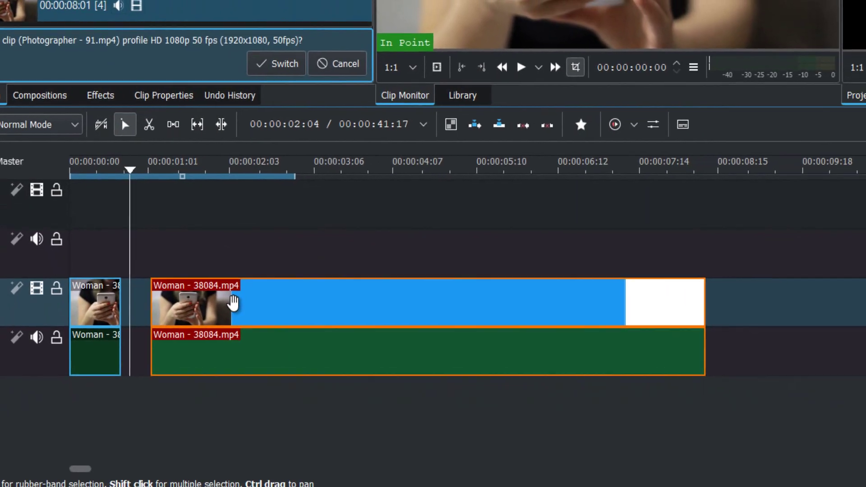
left_click_drag(233, 303, 259, 288)
left_click(97, 300)
left_click(293, 311)
left_click(137, 307)
left_click(276, 294)
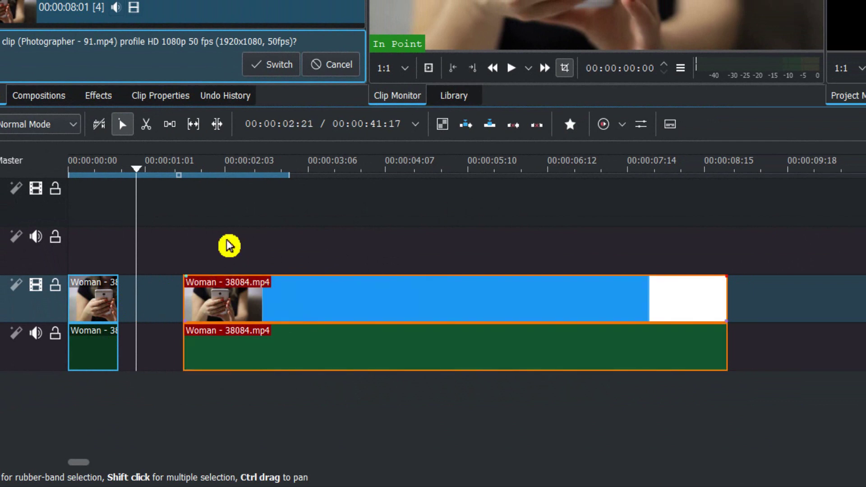
key("ctrl+z")
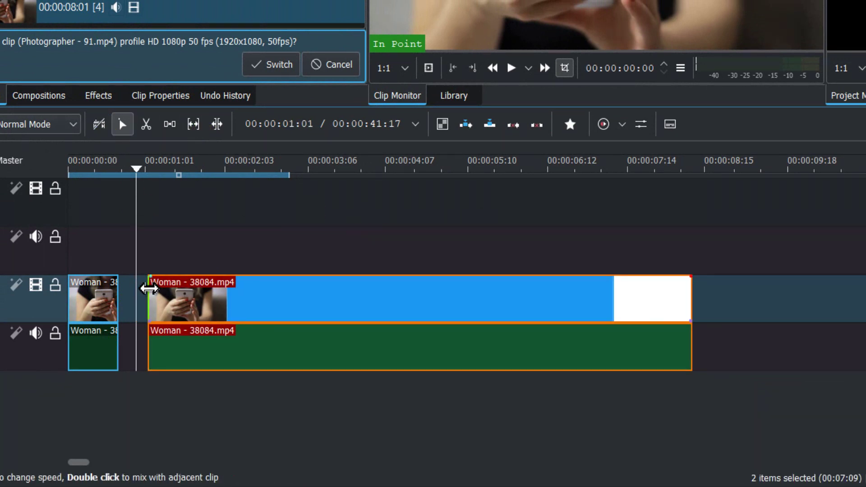
Trim the second Woman segment inward from both its start and its end
left_click_drag(150, 289, 188, 289)
left_click_drag(688, 303, 578, 304)
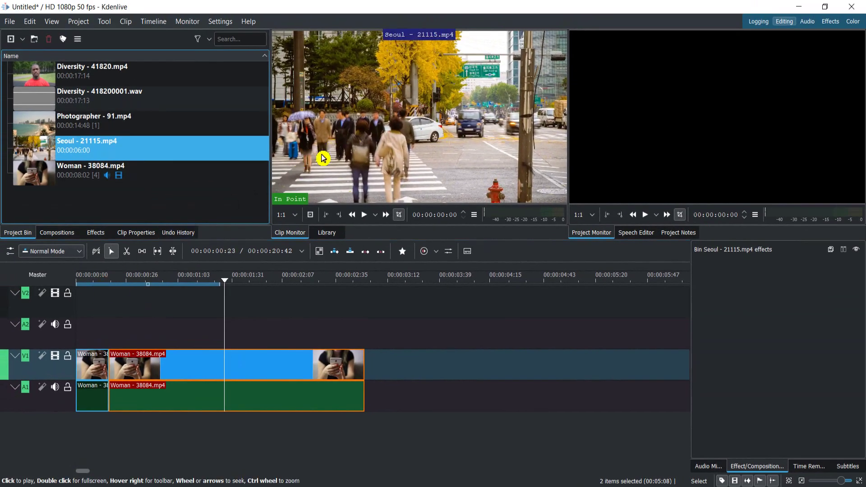
Preview the Seoul, Woman and Photographer source clips in the Clip Monitor
left_click(368, 119)
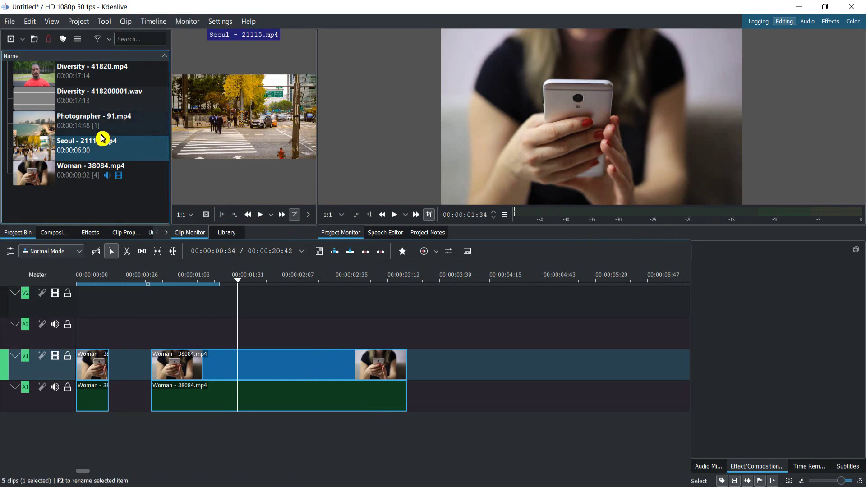
left_click(96, 131)
left_click(96, 148)
left_click(98, 168)
left_click(96, 147)
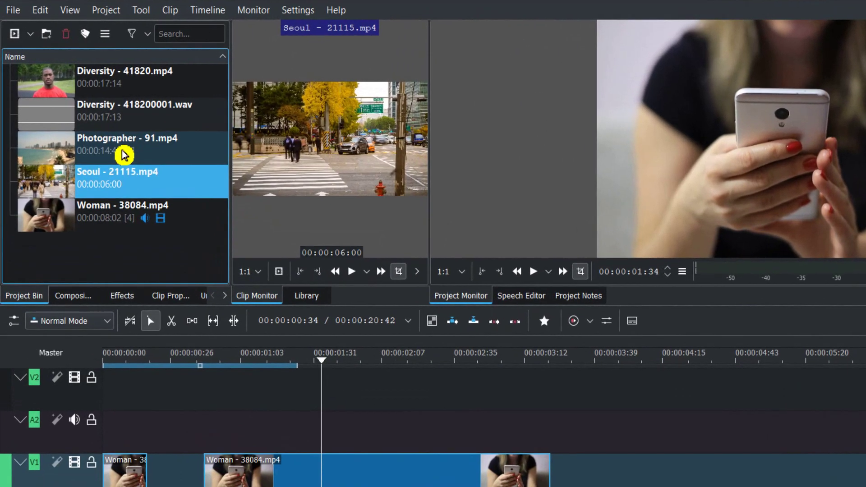
left_click(96, 124)
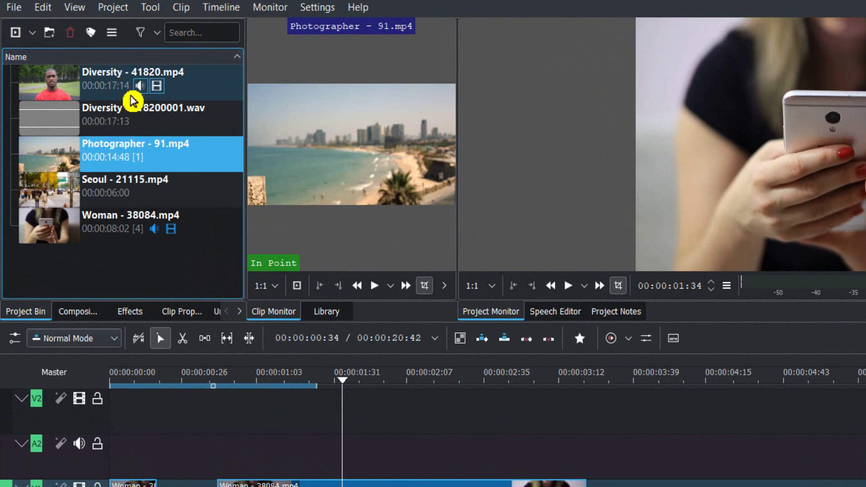
Load Diversity - 41820.mp4 in the Clip Monitor, play it briefly and pause it
left_click(98, 92)
left_click(374, 285)
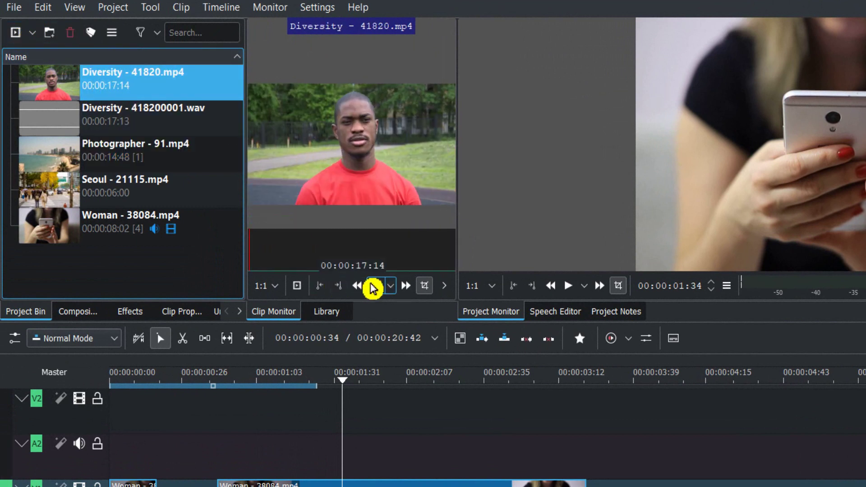
left_click(376, 285)
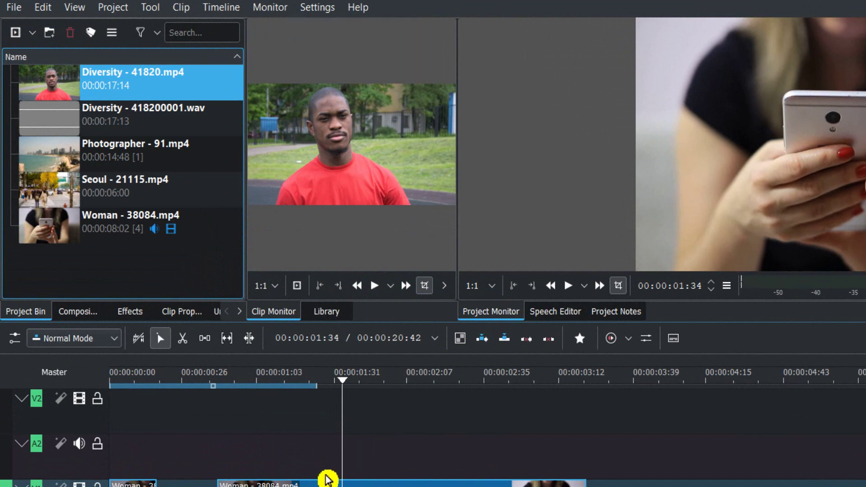
Select the first Woman segment and shrink the Clip Monitor to give the Project Monitor more width
left_click(294, 486)
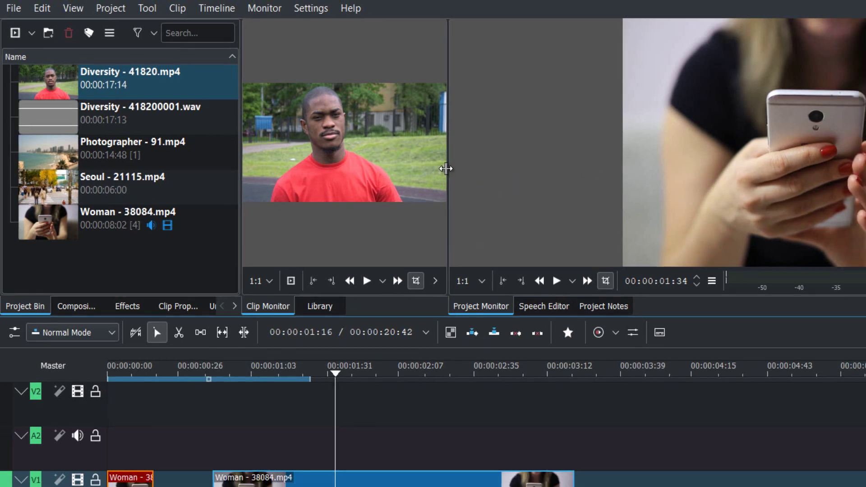
mouse_move(446, 168)
left_mouse_down()
mouse_move(775, 169)
mouse_move(434, 172)
left_mouse_up()
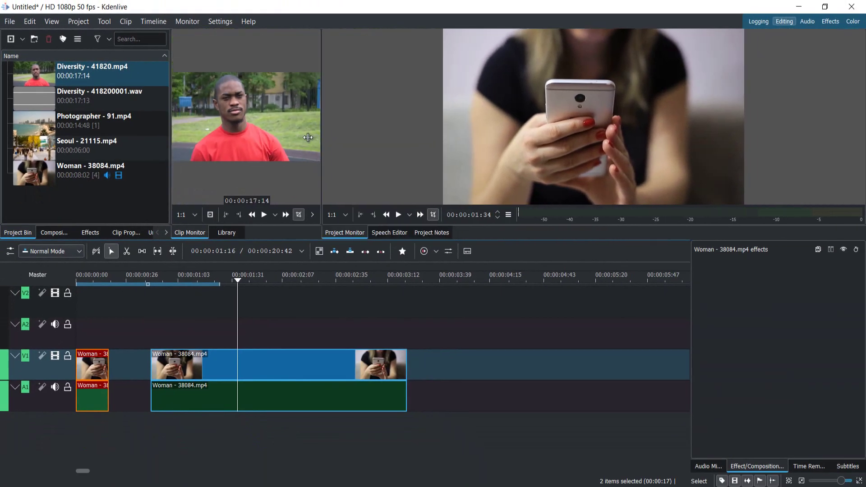
mouse_move(308, 137)
left_mouse_down()
mouse_move(271, 138)
mouse_move(292, 139)
left_mouse_up()
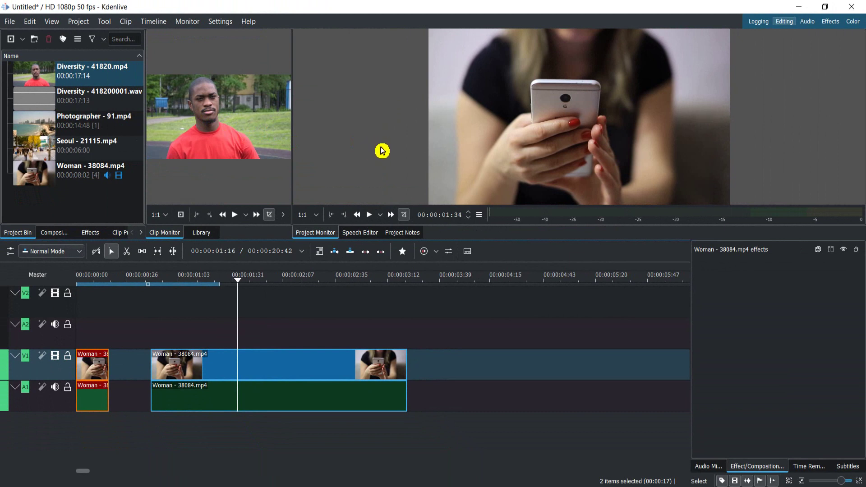
Select the second and then the first Woman segment, and scrub the playhead to about 00:00:02:16
mouse_move(284, 157)
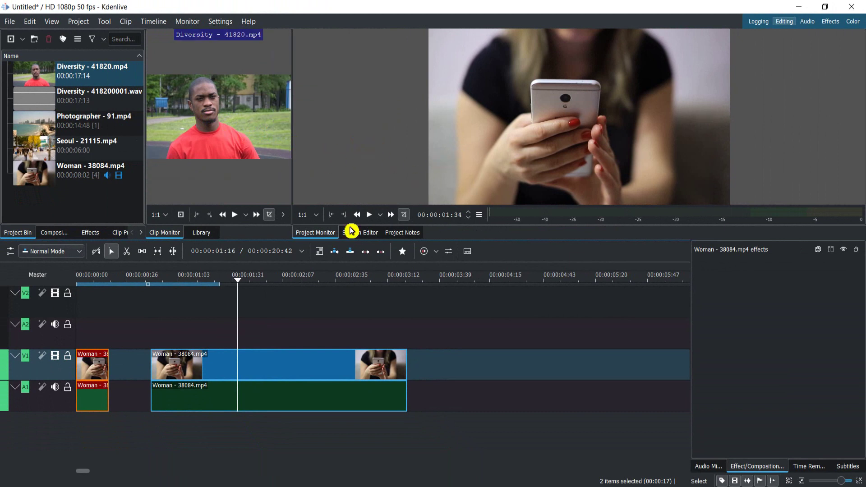
left_click(253, 355)
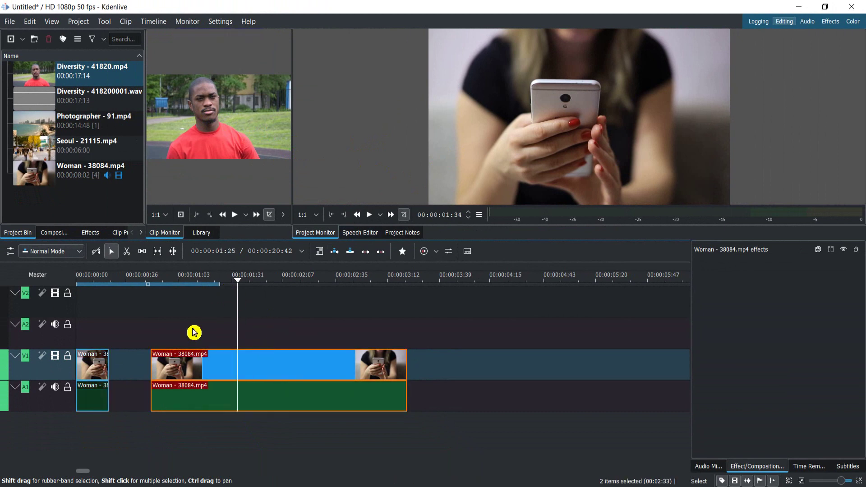
left_click(97, 361)
left_click_drag(231, 291, 300, 296)
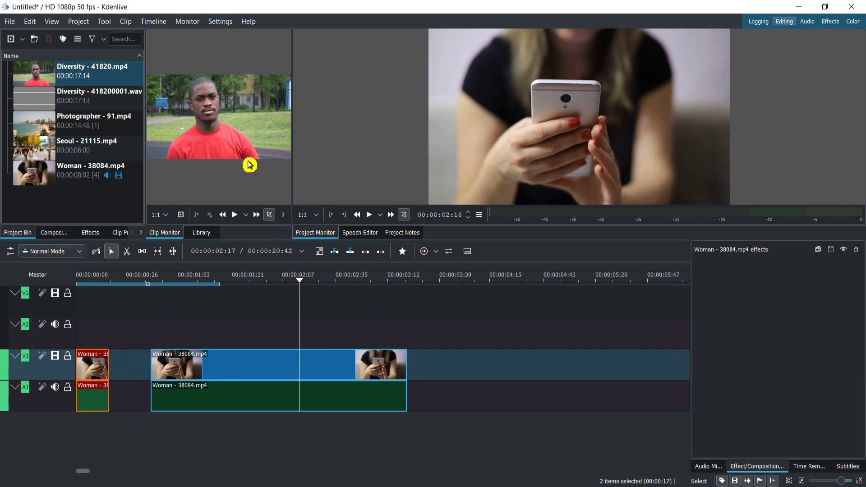
Open the project's render settings and set the output file to s.mp4 on the Desktop
left_click(127, 65)
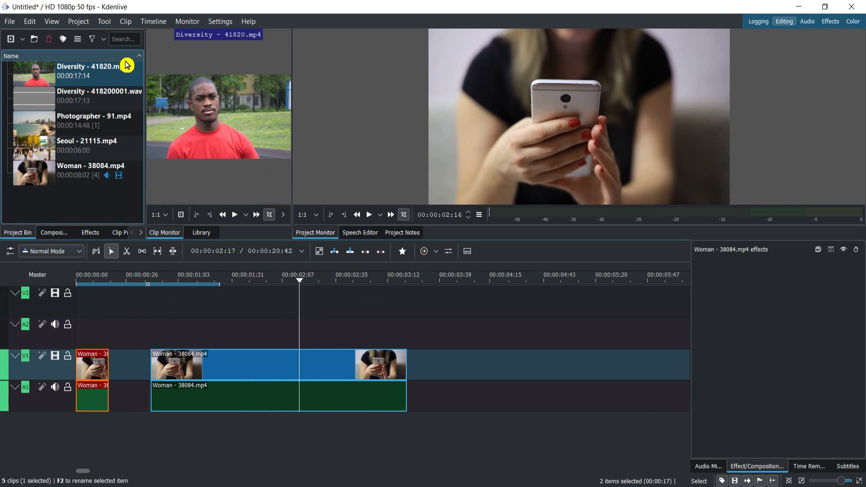
left_click(83, 22)
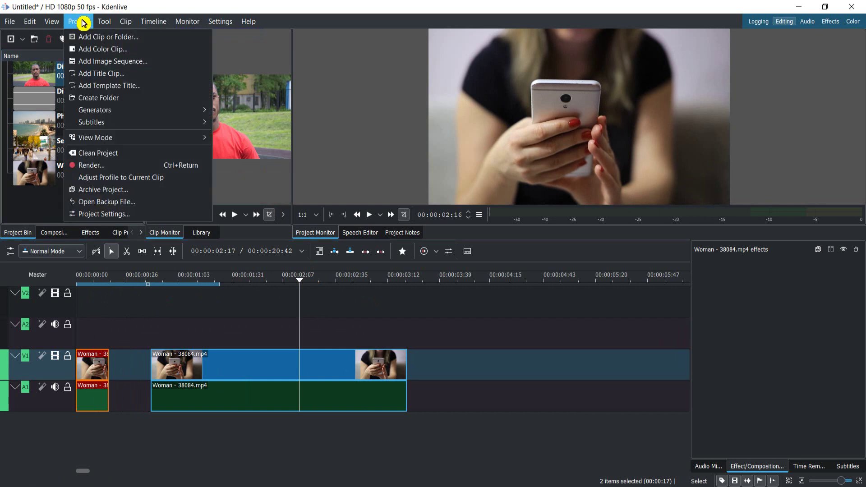
left_click(116, 171)
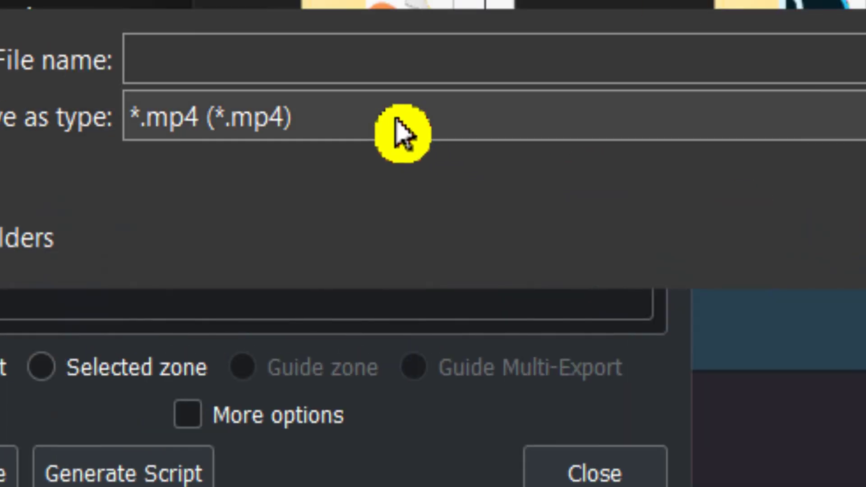
type("s")
key("Return")
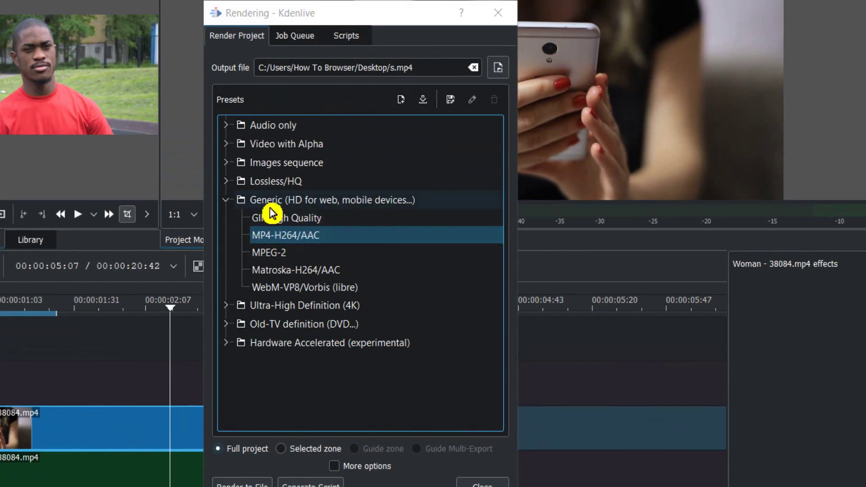
Compare the GIF High Quality and MP4-H264/AAC render presets, keep MP4-H264/AAC, and close the render settings
left_click(306, 238)
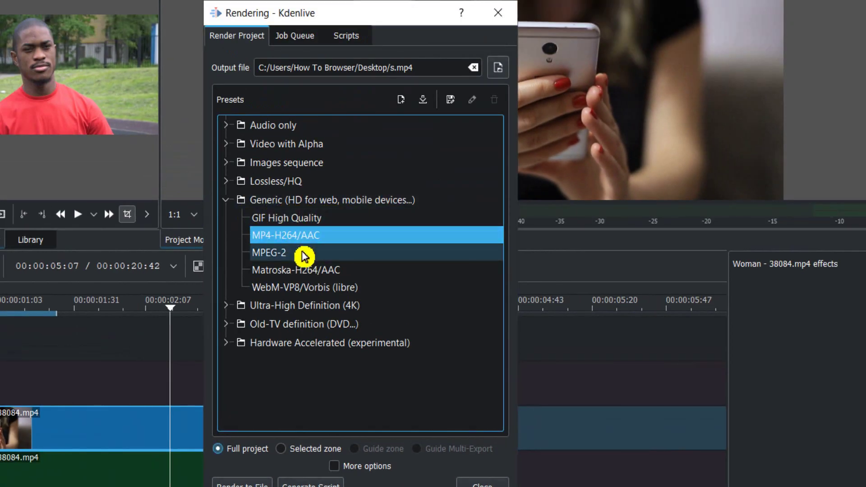
left_click(307, 223)
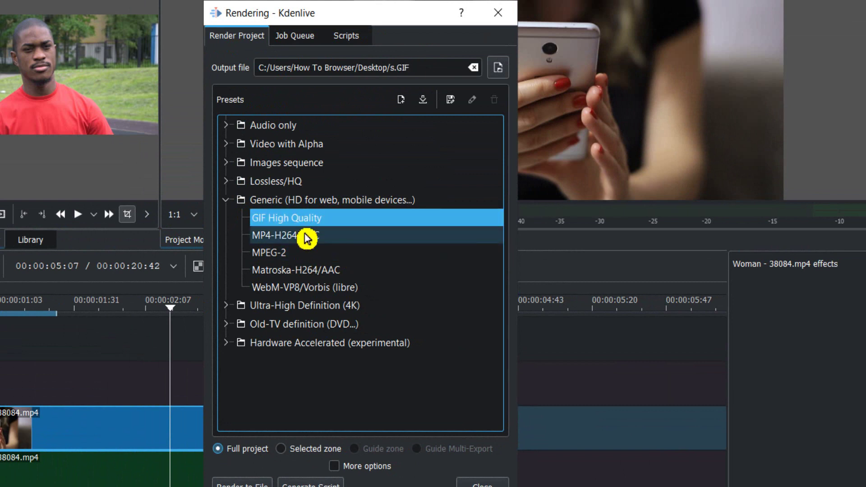
left_click(309, 237)
left_click(307, 223)
left_click(310, 241)
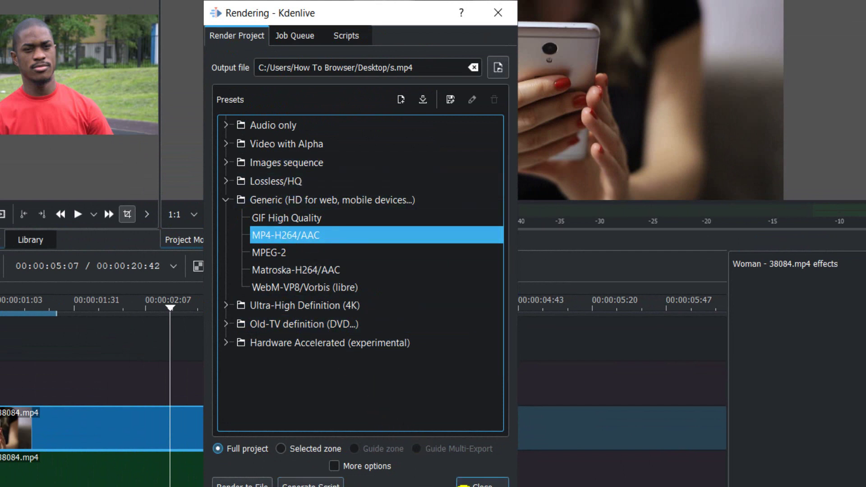
left_click(464, 485)
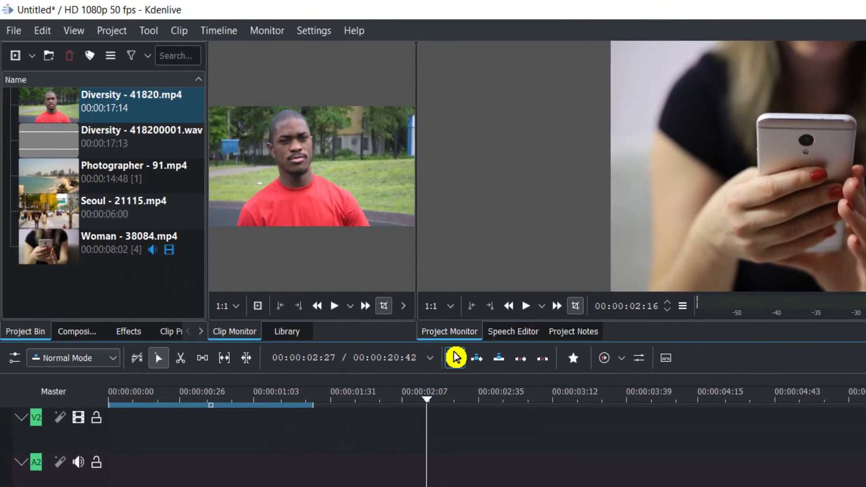
Open the project's render settings and remove the existing s.mp4 job from the render queue
mouse_move(212, 216)
left_click(122, 31)
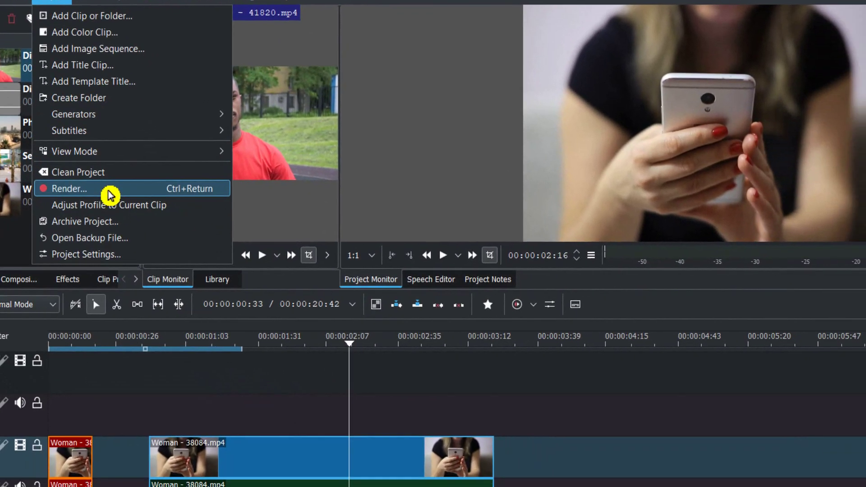
left_click(110, 195)
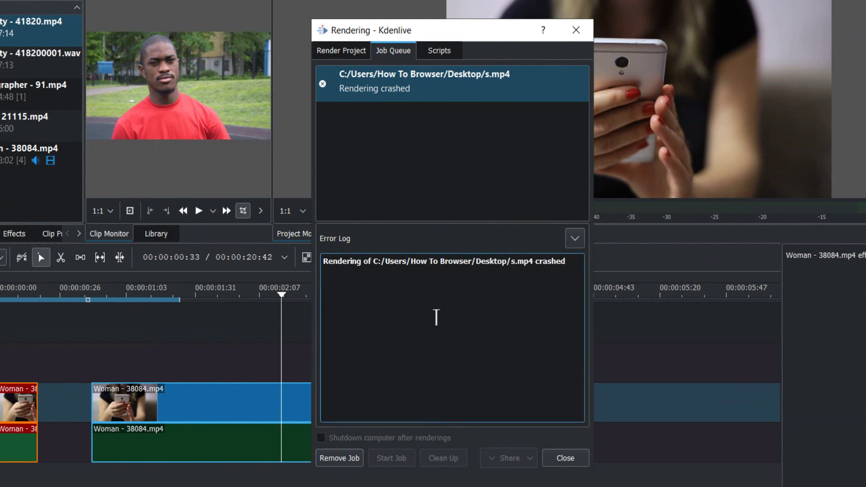
left_click(359, 456)
Render the full project to s.mp4 on the Desktop with the MP4-H264/AAC preset, overwriting the existing file
left_click(322, 48)
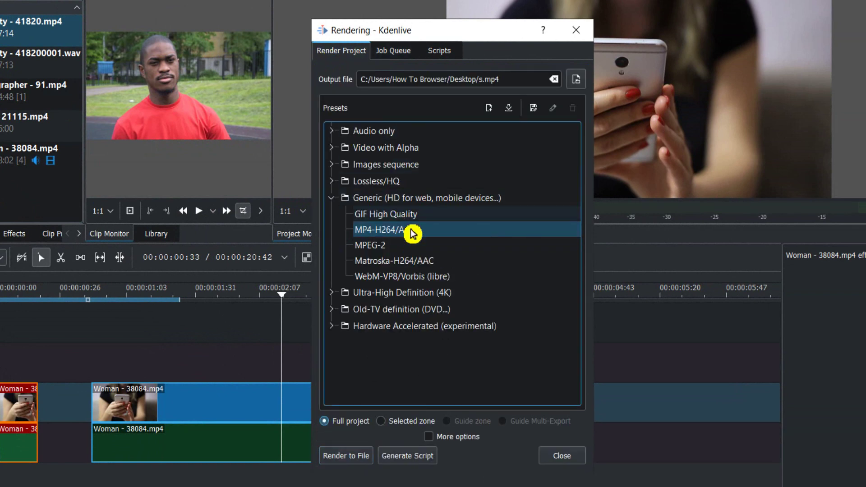
left_click(393, 51)
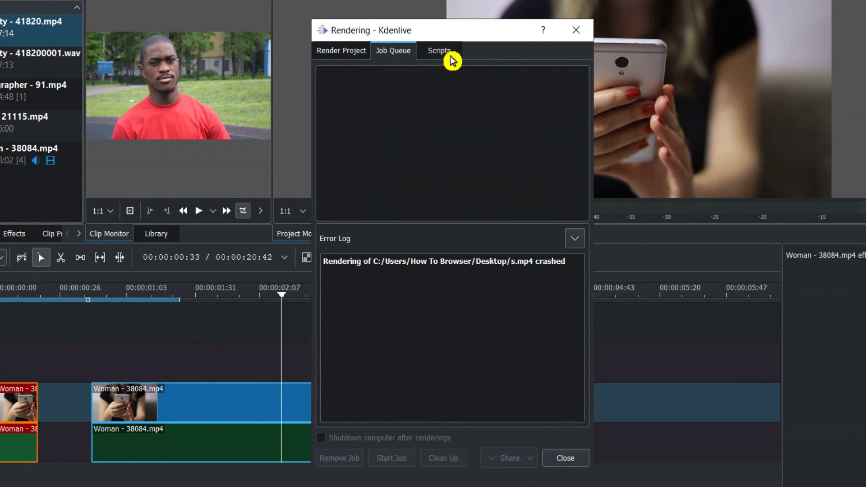
left_click(451, 56)
left_click(393, 52)
left_click(356, 52)
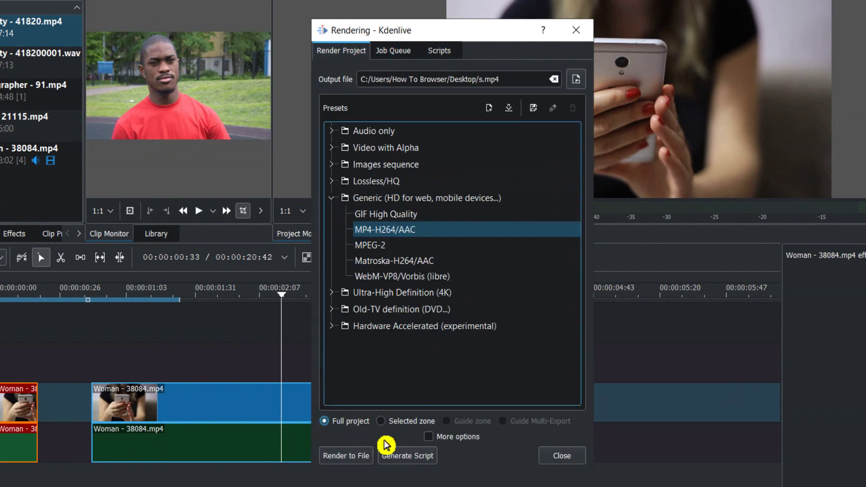
left_click(365, 458)
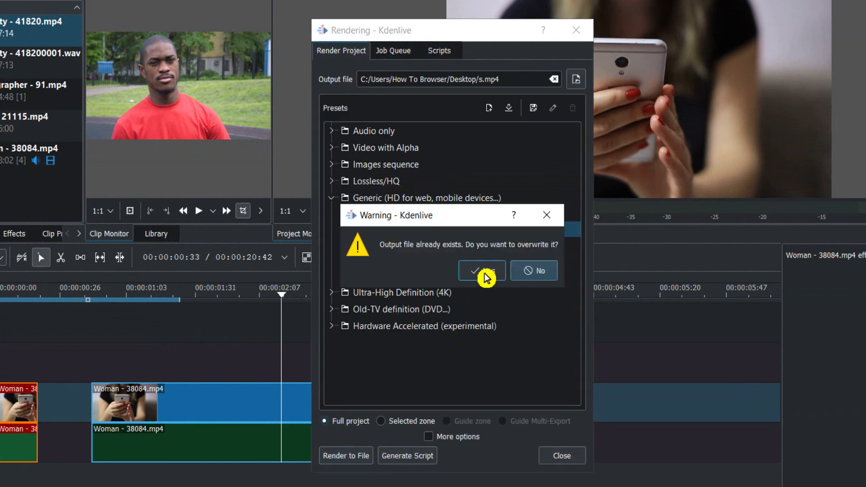
left_click(483, 271)
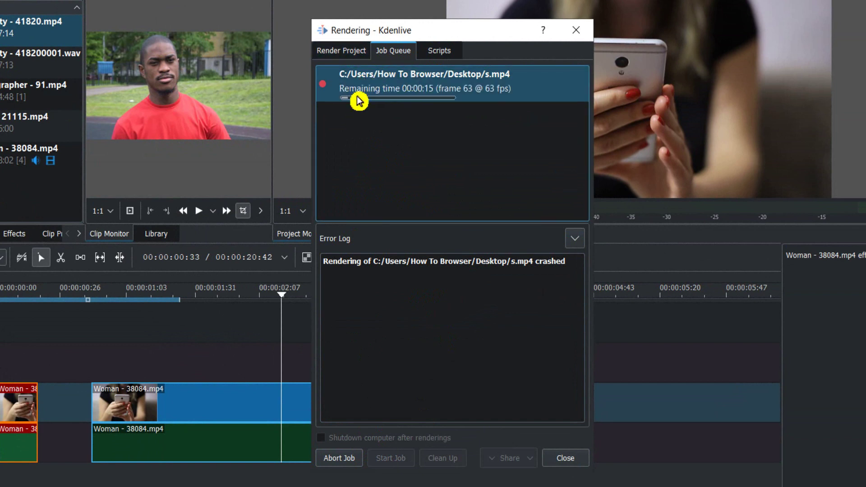